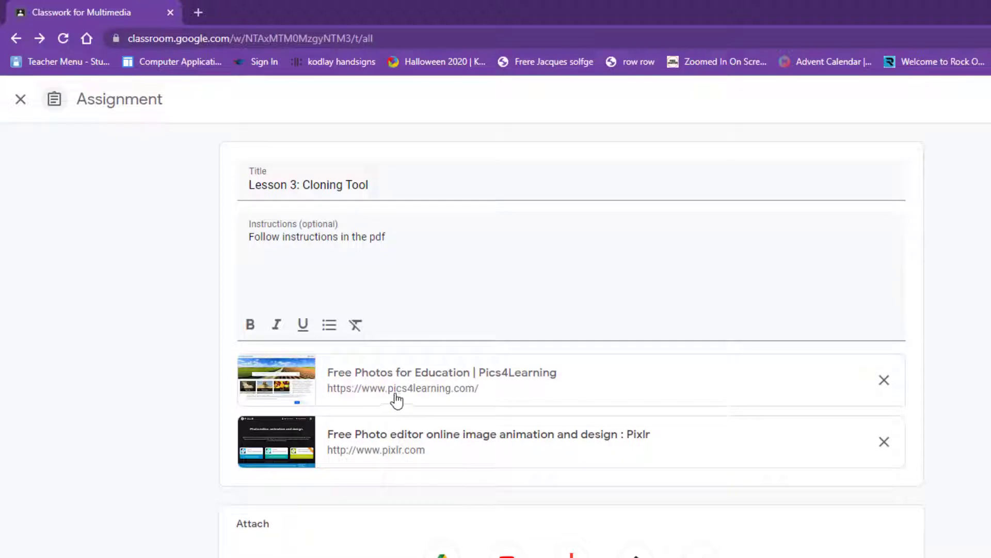
Open Pics4Learning from the Lesson 3: Cloning Tool assignment and go to the Ducks collection under Animals
{"action": "left_click", "coordinate": [432, 383]}
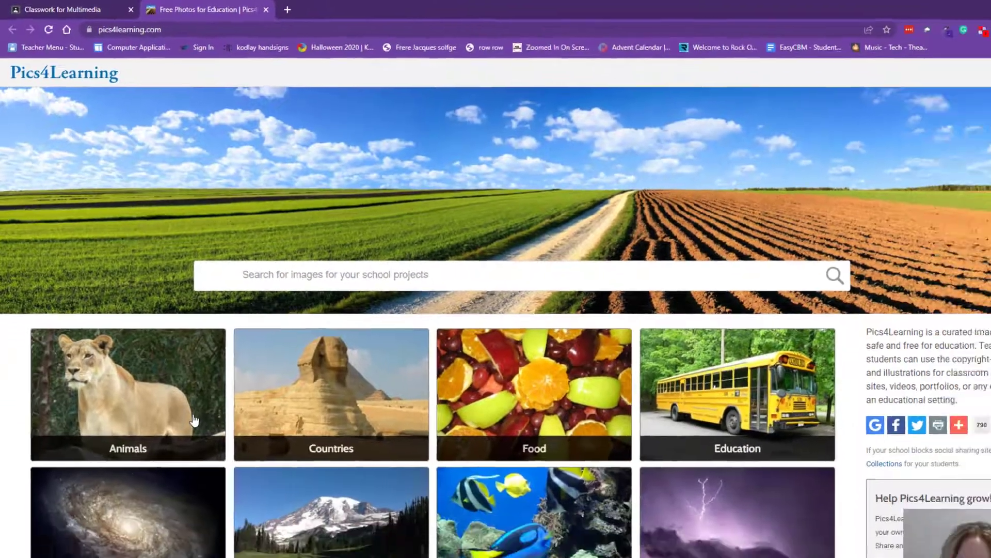
{"action": "scroll", "coordinate": [208, 537], "scroll_direction": "down", "scroll_amount": 3}
{"action": "scroll", "coordinate": [138, 359], "scroll_direction": "up", "scroll_amount": 1}
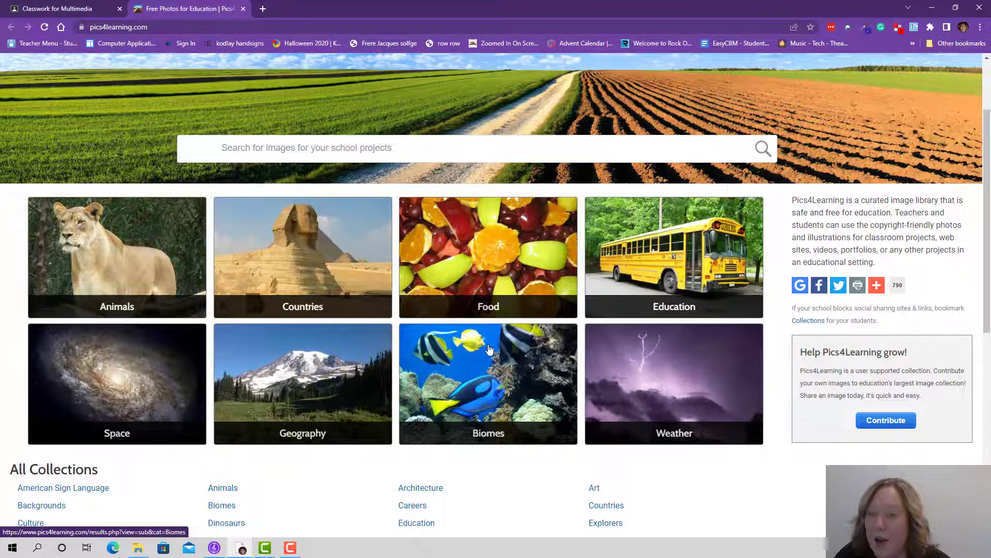
{"action": "left_click", "coordinate": [158, 275]}
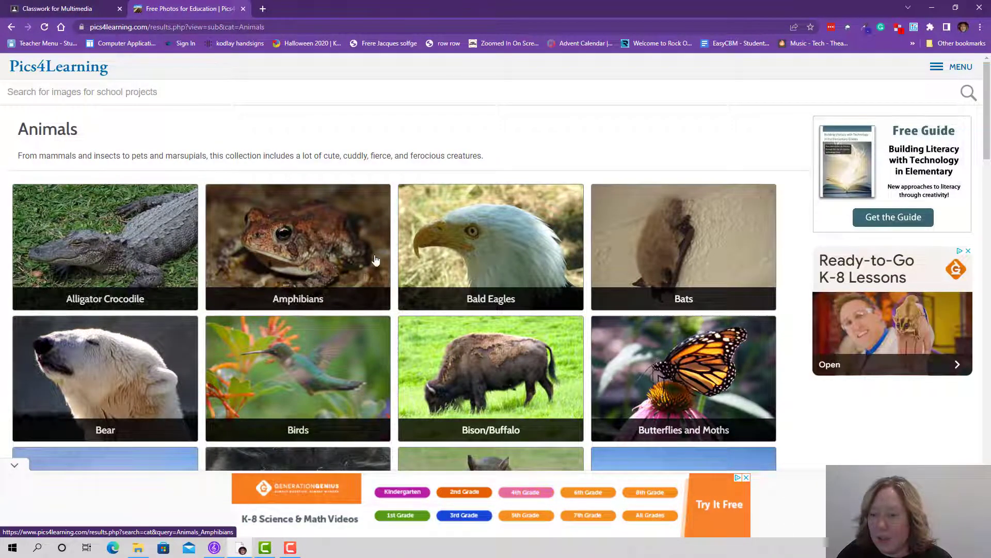
{"action": "scroll", "coordinate": [362, 269], "scroll_direction": "down", "scroll_amount": 4}
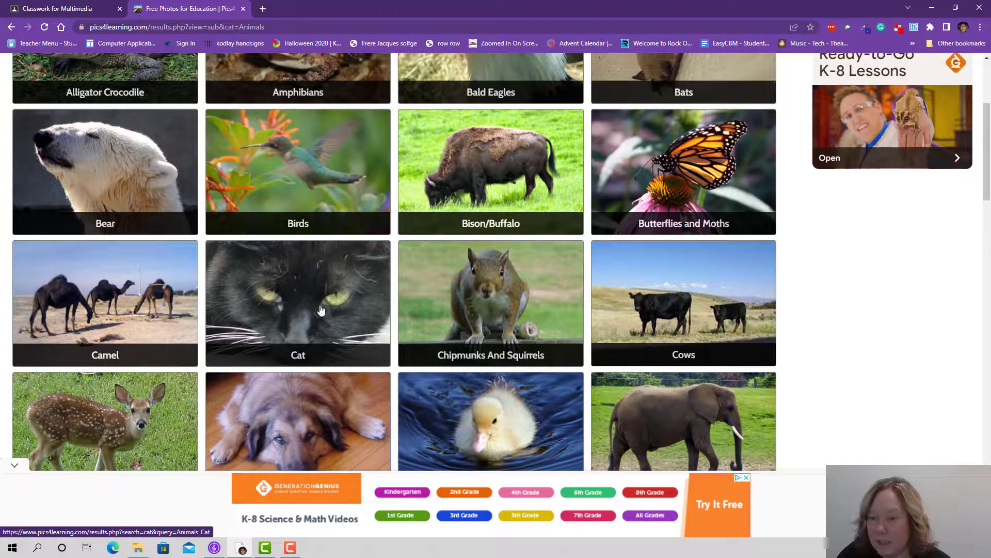
{"action": "scroll", "coordinate": [370, 308], "scroll_direction": "down", "scroll_amount": 4}
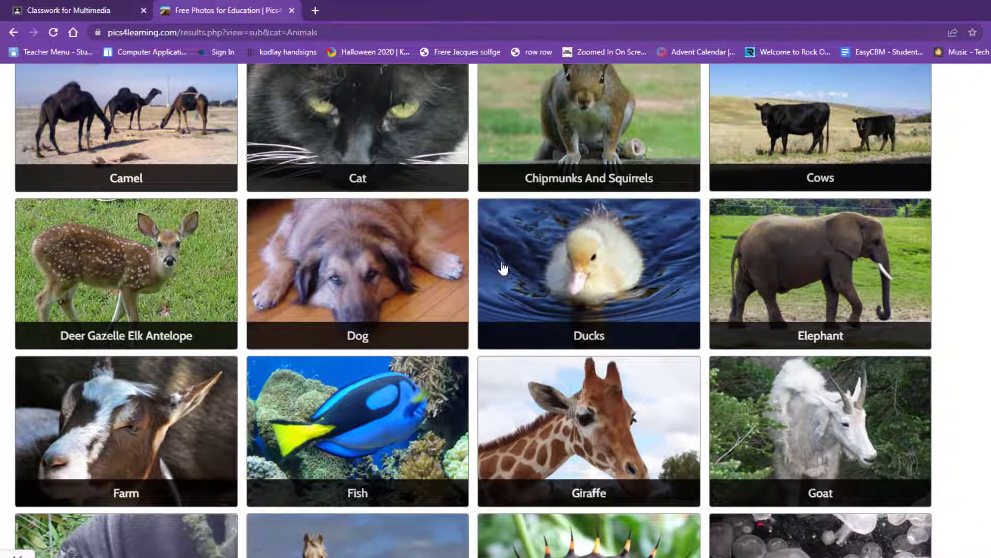
{"action": "left_click", "coordinate": [591, 307]}
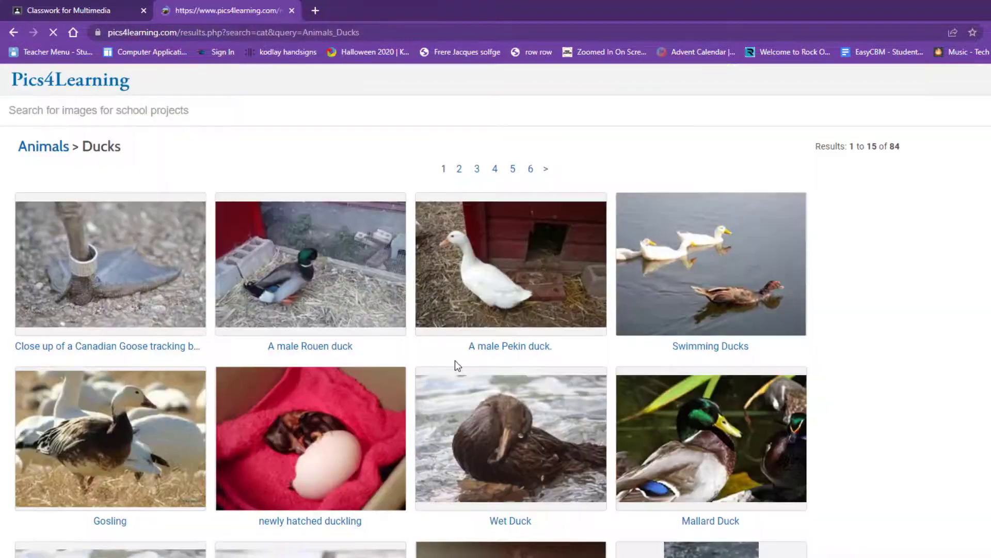
Open the photo titled "duck" showing a single mallard on the water and save it to Downloads as "one duck"
{"action": "scroll", "coordinate": [289, 347], "scroll_direction": "down", "scroll_amount": 3}
{"action": "scroll", "coordinate": [292, 346], "scroll_direction": "down", "scroll_amount": 3}
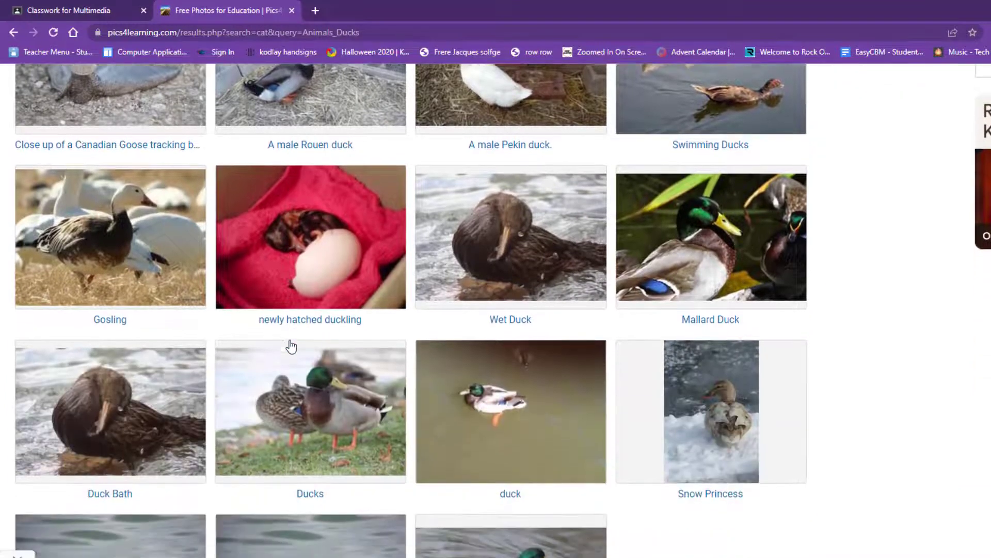
{"action": "scroll", "coordinate": [392, 315], "scroll_direction": "down", "scroll_amount": 2}
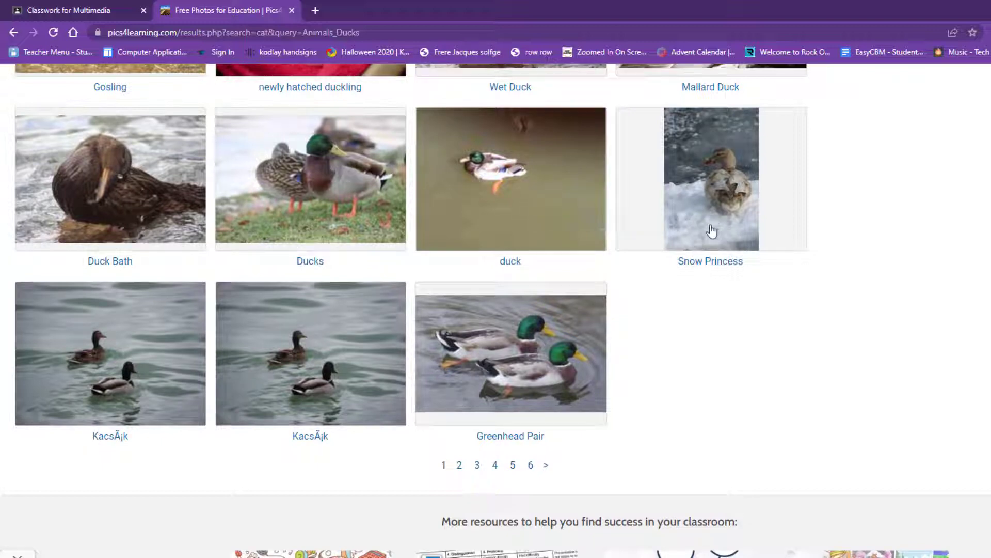
{"action": "left_click", "coordinate": [525, 199]}
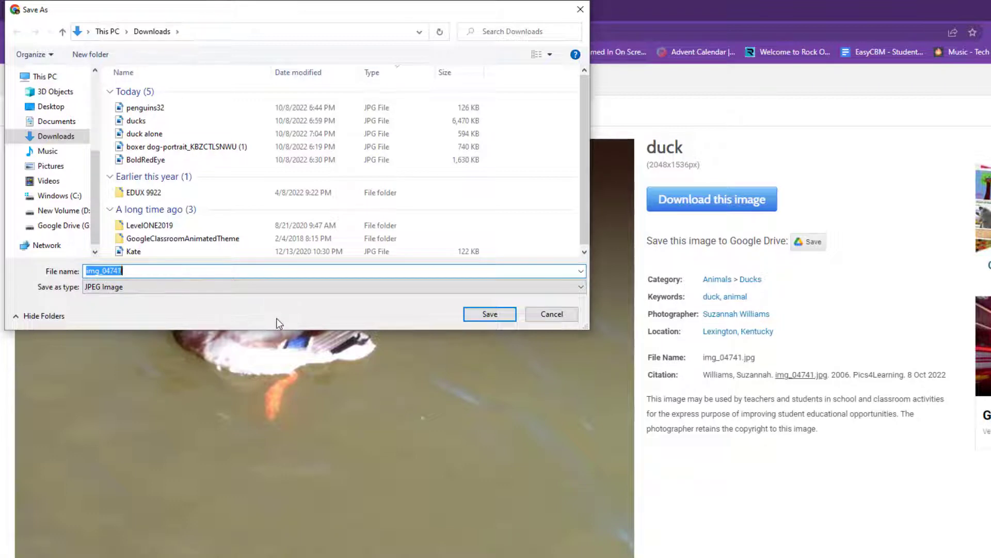
{"action": "type", "text": "one duck"}
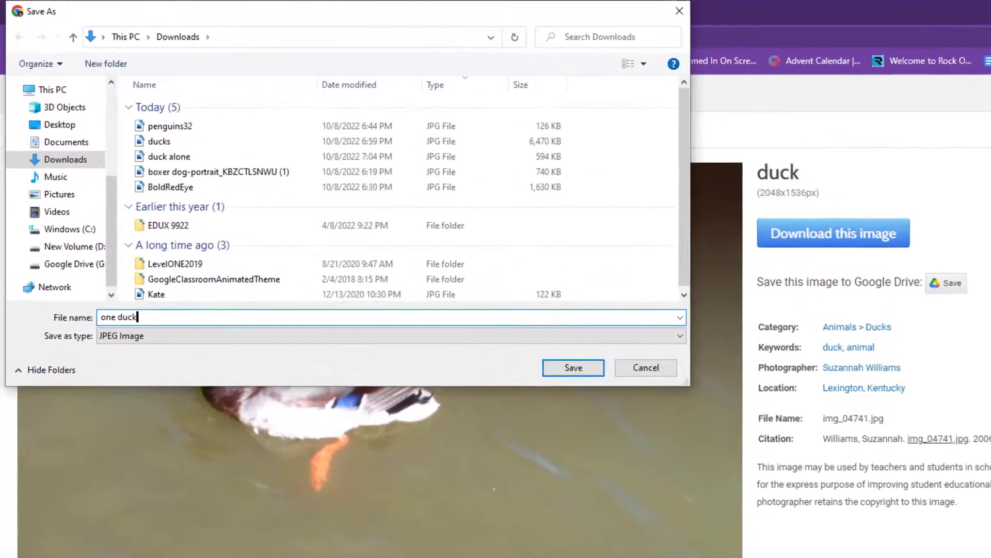
{"action": "left_click", "coordinate": [612, 373]}
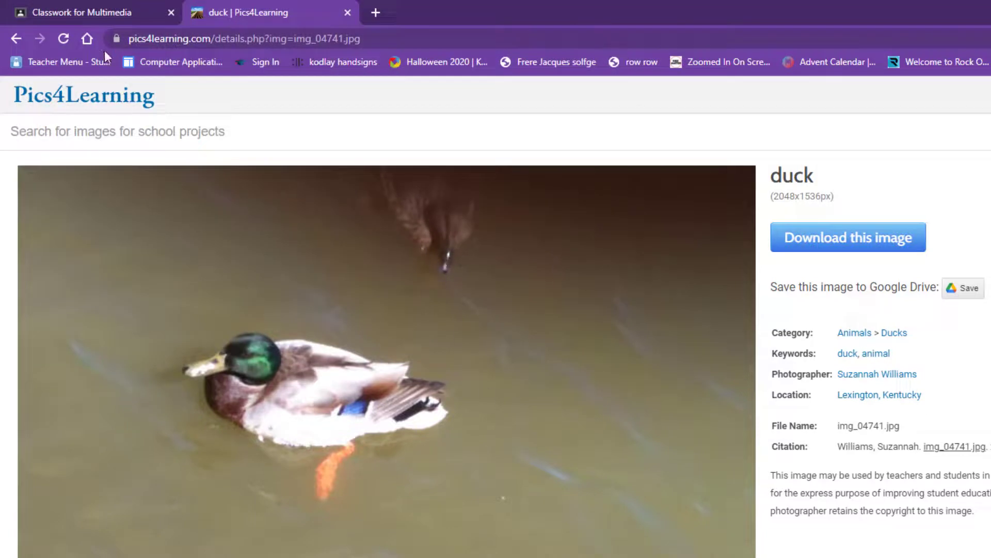
Launch the Pixlr E advanced photo editor from the Classroom assignment and load the "one duck" image
{"action": "left_click", "coordinate": [92, 12]}
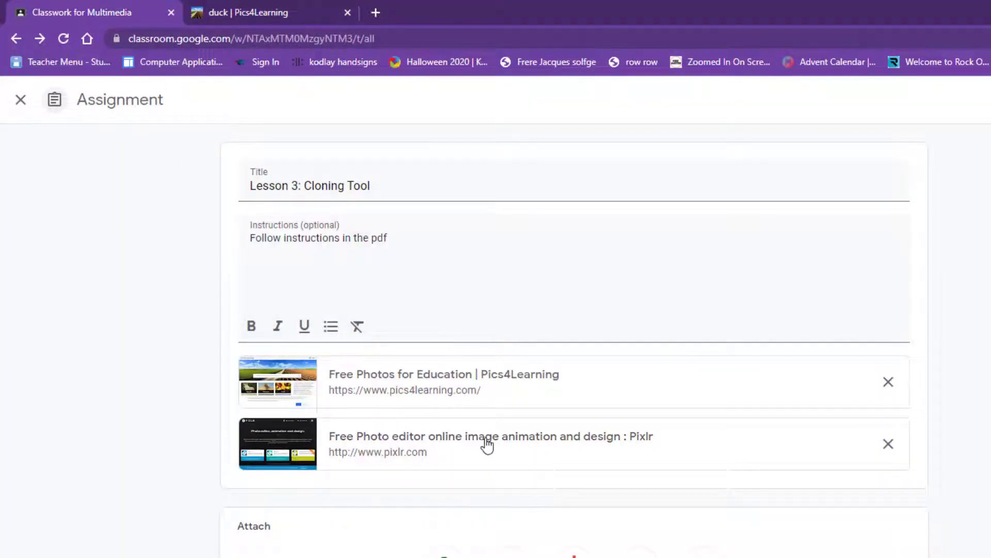
{"action": "left_click", "coordinate": [487, 441]}
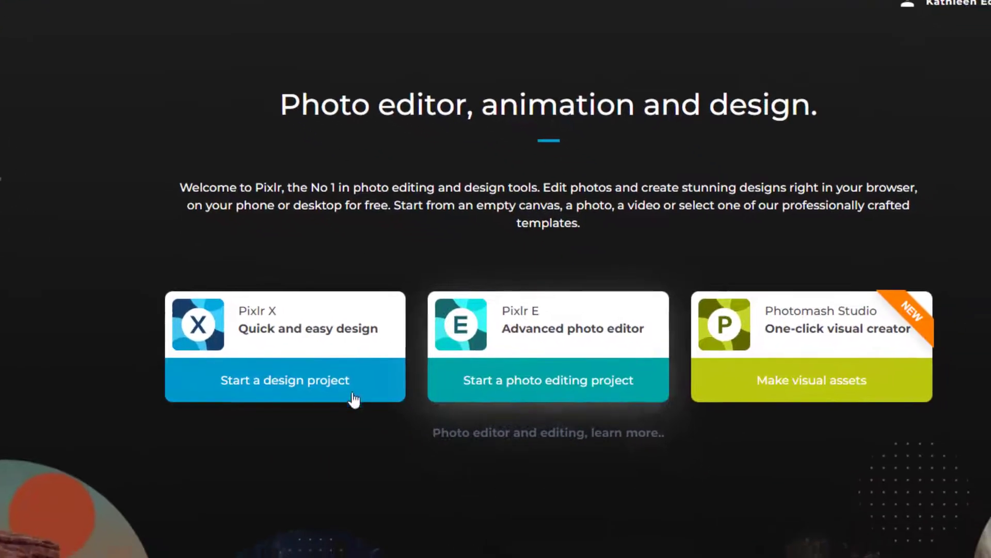
{"action": "left_click", "coordinate": [518, 359]}
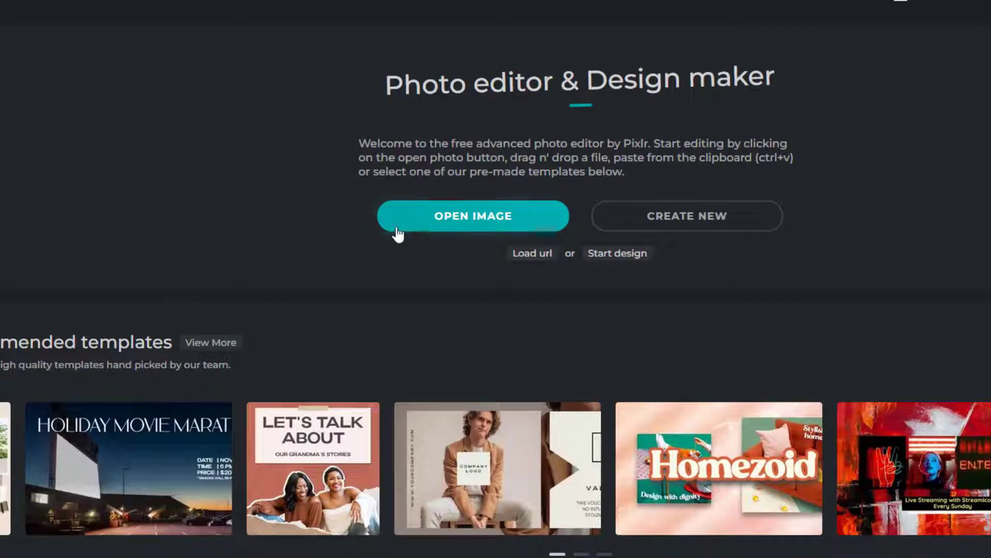
{"action": "left_click", "coordinate": [421, 223]}
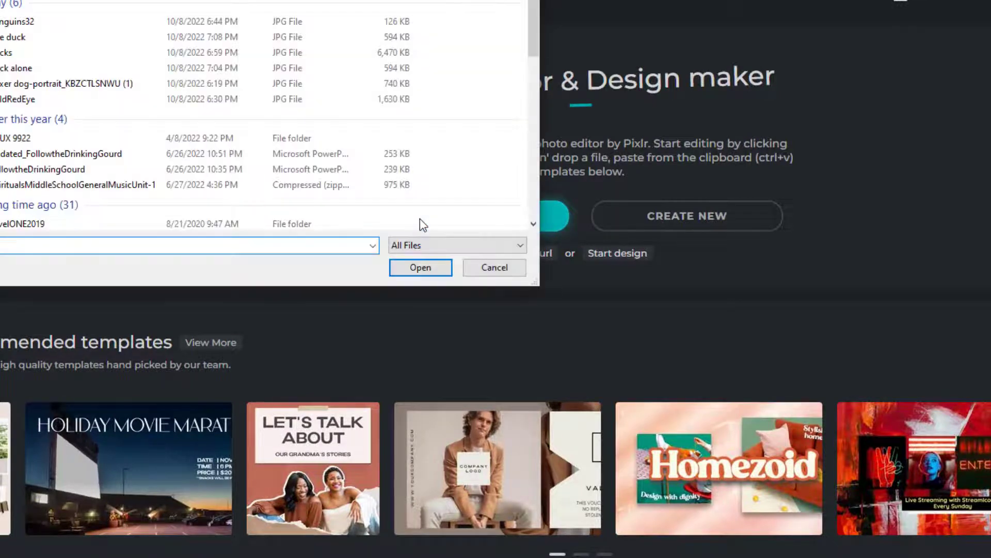
{"action": "left_click", "coordinate": [12, 39]}
{"action": "left_click", "coordinate": [506, 313]}
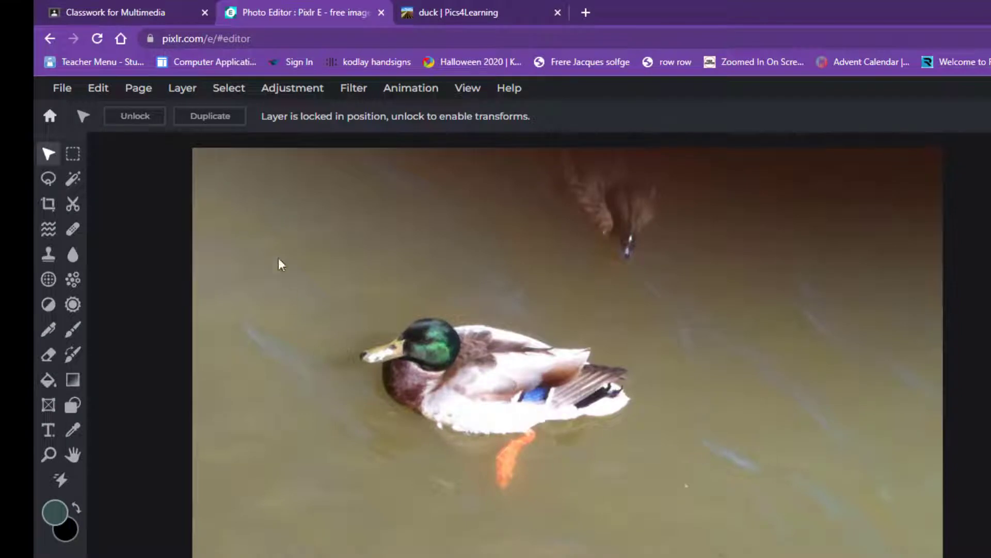
Duplicate the photo layer and clone the duck, sampled from its beak tip, onto the water at its lower right
{"action": "left_click", "coordinate": [178, 96]}
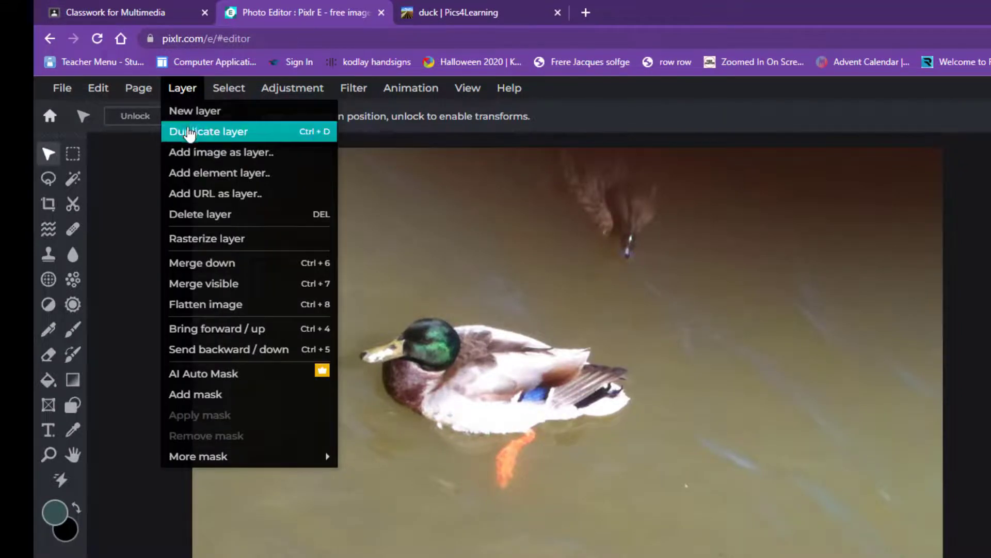
{"action": "left_click", "coordinate": [190, 133]}
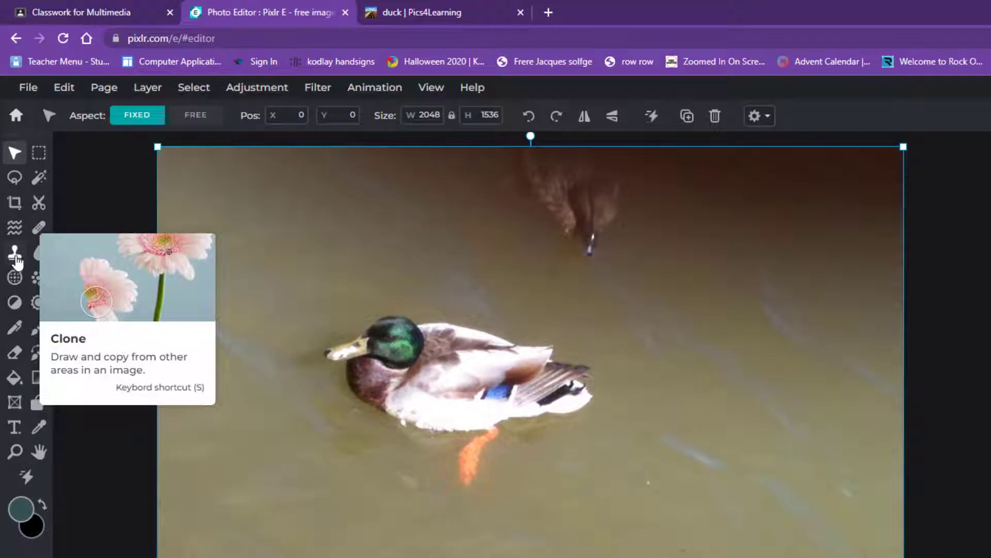
{"action": "left_click", "coordinate": [16, 258]}
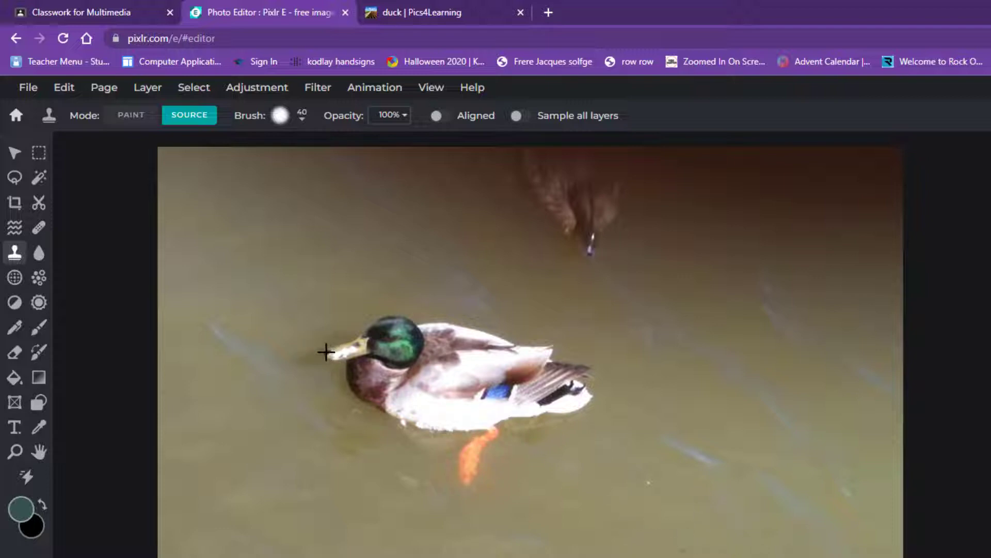
{"action": "left_click", "coordinate": [331, 351]}
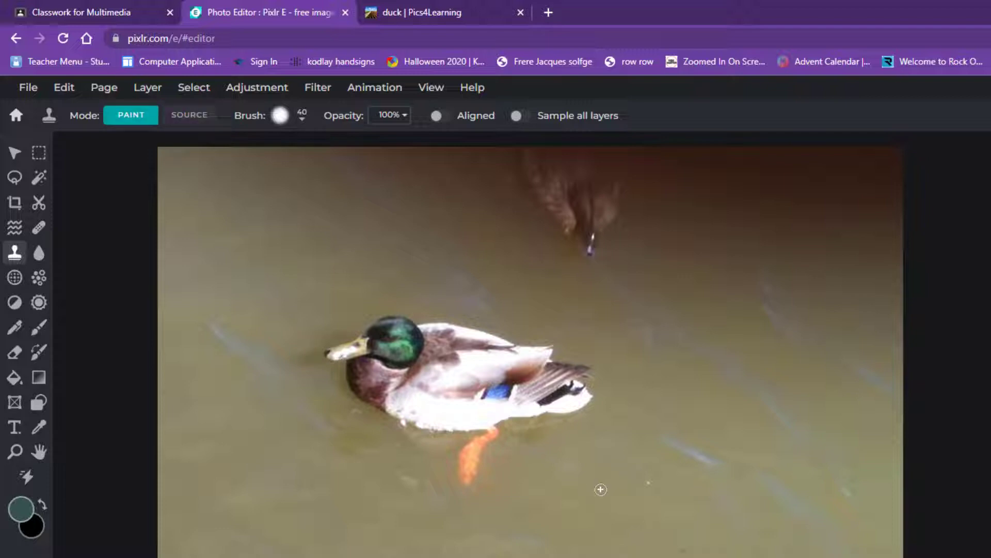
{"action": "mouse_move", "coordinate": [600, 490]}
{"action": "left_mouse_down"}
{"action": "mouse_move", "coordinate": [658, 457]}
{"action": "mouse_move", "coordinate": [728, 465]}
{"action": "mouse_move", "coordinate": [857, 507]}
{"action": "mouse_move", "coordinate": [841, 520]}
{"action": "mouse_move", "coordinate": [858, 535]}
{"action": "mouse_move", "coordinate": [806, 555]}
{"action": "mouse_move", "coordinate": [663, 557]}
{"action": "mouse_move", "coordinate": [618, 524]}
{"action": "left_mouse_up"}
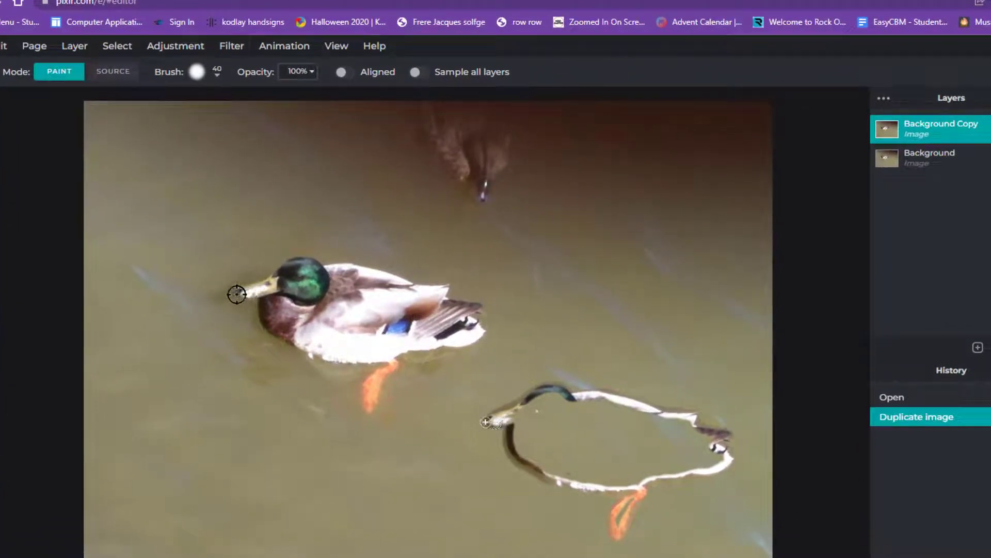
{"action": "mouse_move", "coordinate": [485, 422]}
{"action": "left_mouse_down"}
{"action": "mouse_move", "coordinate": [558, 392]}
{"action": "mouse_move", "coordinate": [562, 404]}
{"action": "mouse_move", "coordinate": [654, 417]}
{"action": "mouse_move", "coordinate": [719, 456]}
{"action": "mouse_move", "coordinate": [623, 480]}
{"action": "mouse_move", "coordinate": [541, 467]}
{"action": "mouse_move", "coordinate": [523, 443]}
{"action": "mouse_move", "coordinate": [529, 423]}
{"action": "mouse_move", "coordinate": [512, 420]}
{"action": "mouse_move", "coordinate": [570, 409]}
{"action": "mouse_move", "coordinate": [540, 429]}
{"action": "mouse_move", "coordinate": [577, 410]}
{"action": "mouse_move", "coordinate": [518, 426]}
{"action": "mouse_move", "coordinate": [523, 451]}
{"action": "mouse_move", "coordinate": [537, 453]}
{"action": "mouse_move", "coordinate": [531, 445]}
{"action": "mouse_move", "coordinate": [596, 411]}
{"action": "mouse_move", "coordinate": [682, 420]}
{"action": "mouse_move", "coordinate": [690, 438]}
{"action": "mouse_move", "coordinate": [614, 422]}
{"action": "mouse_move", "coordinate": [668, 457]}
{"action": "mouse_move", "coordinate": [581, 479]}
{"action": "mouse_move", "coordinate": [667, 471]}
{"action": "mouse_move", "coordinate": [636, 477]}
{"action": "mouse_move", "coordinate": [620, 522]}
{"action": "mouse_move", "coordinate": [556, 447]}
{"action": "mouse_move", "coordinate": [627, 426]}
{"action": "mouse_move", "coordinate": [627, 458]}
{"action": "mouse_move", "coordinate": [573, 455]}
{"action": "mouse_move", "coordinate": [604, 469]}
{"action": "mouse_move", "coordinate": [553, 453]}
{"action": "mouse_move", "coordinate": [591, 400]}
{"action": "mouse_move", "coordinate": [717, 424]}
{"action": "mouse_move", "coordinate": [725, 451]}
{"action": "mouse_move", "coordinate": [713, 475]}
{"action": "mouse_move", "coordinate": [602, 489]}
{"action": "mouse_move", "coordinate": [516, 466]}
{"action": "mouse_move", "coordinate": [502, 428]}
{"action": "left_mouse_up"}
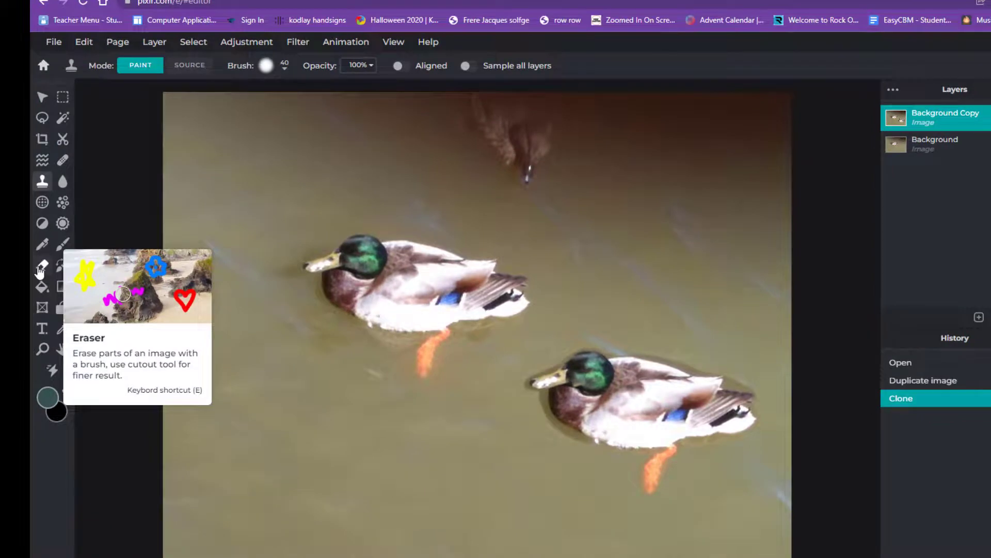
Erase the leftover edges around the cloned duck with the Eraser so it blends into the water
{"action": "left_click", "coordinate": [41, 267]}
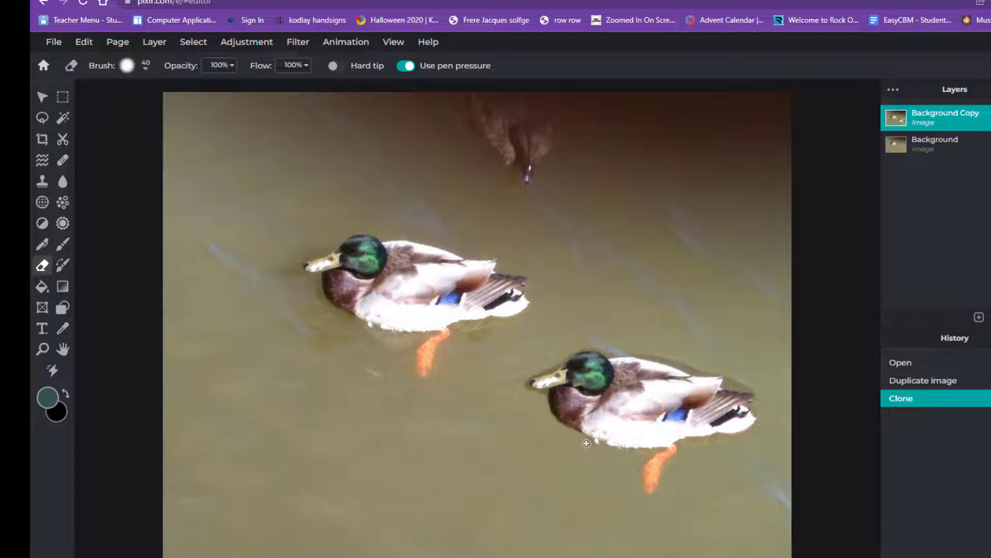
{"action": "left_click", "coordinate": [587, 443]}
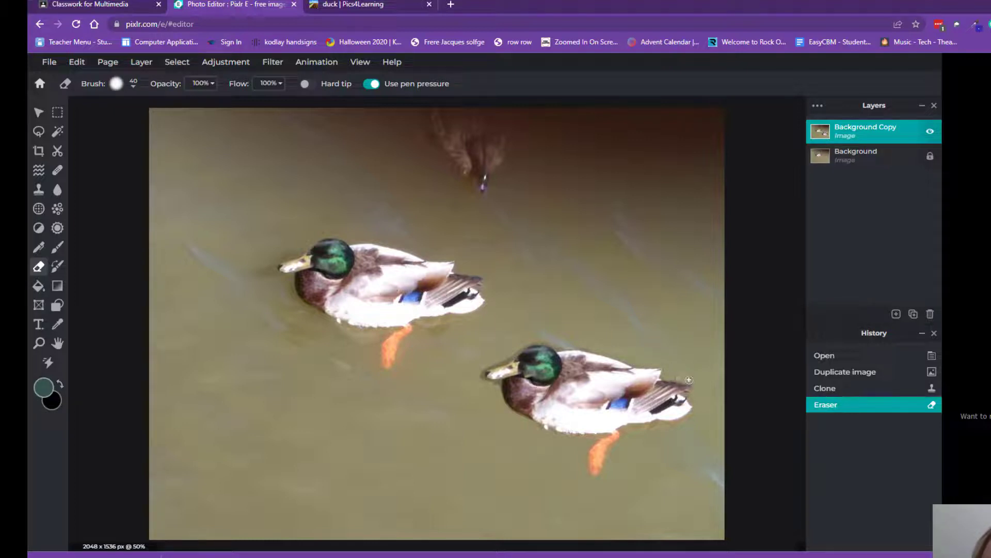
{"action": "left_click_drag", "start_coordinate": [670, 351], "coordinate": [657, 294]}
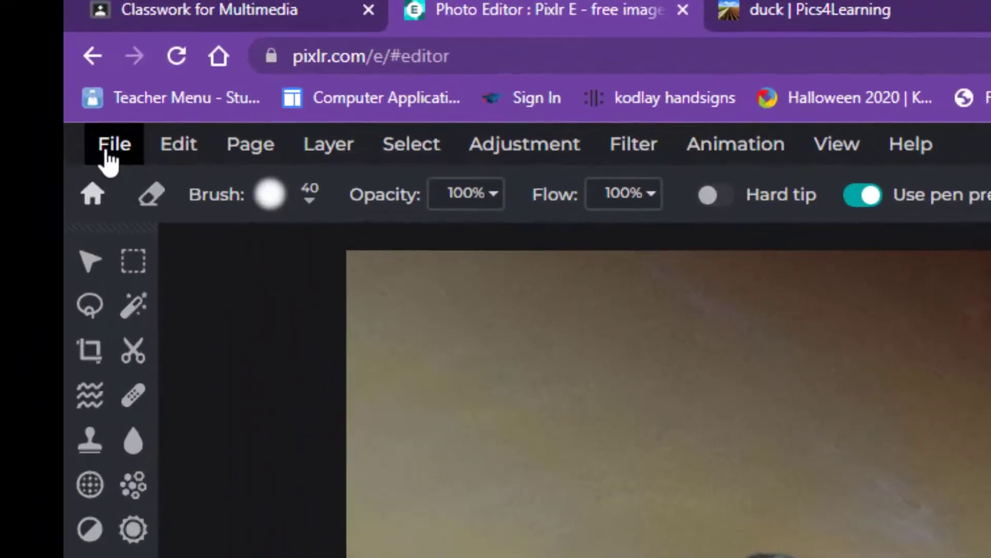
Start saving the edited image as a JPG at Low quality, 2048 x 1536 px
{"action": "left_click", "coordinate": [48, 62]}
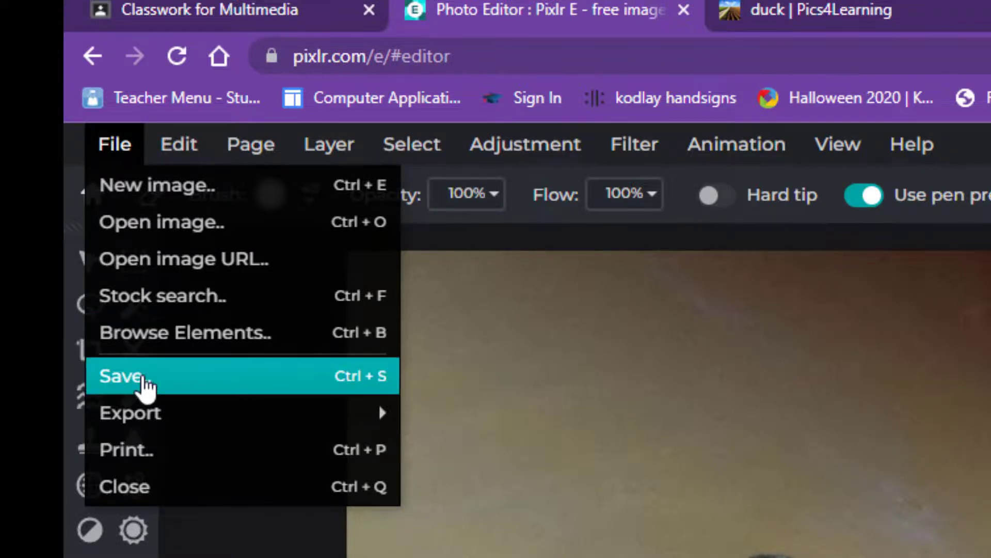
{"action": "left_click", "coordinate": [147, 384]}
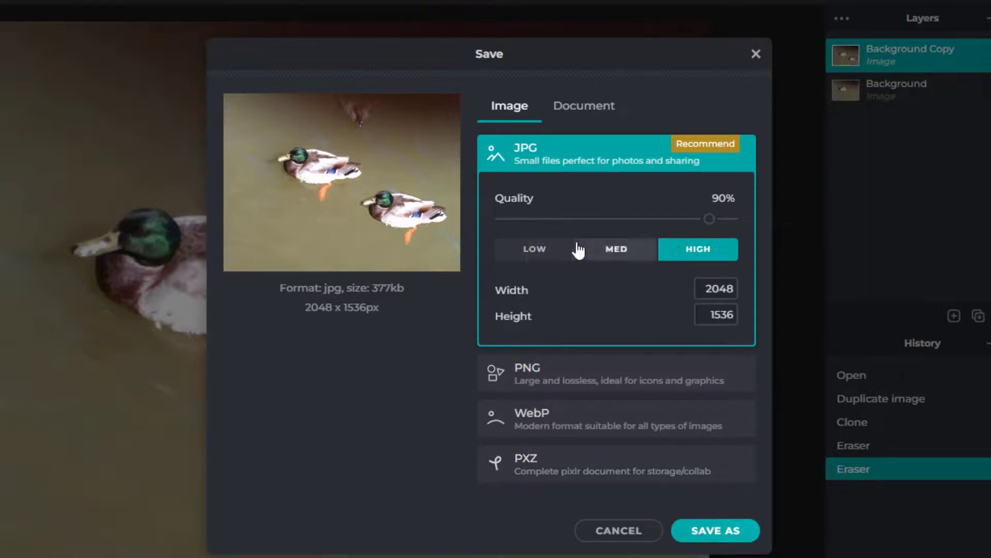
{"action": "left_click", "coordinate": [545, 250]}
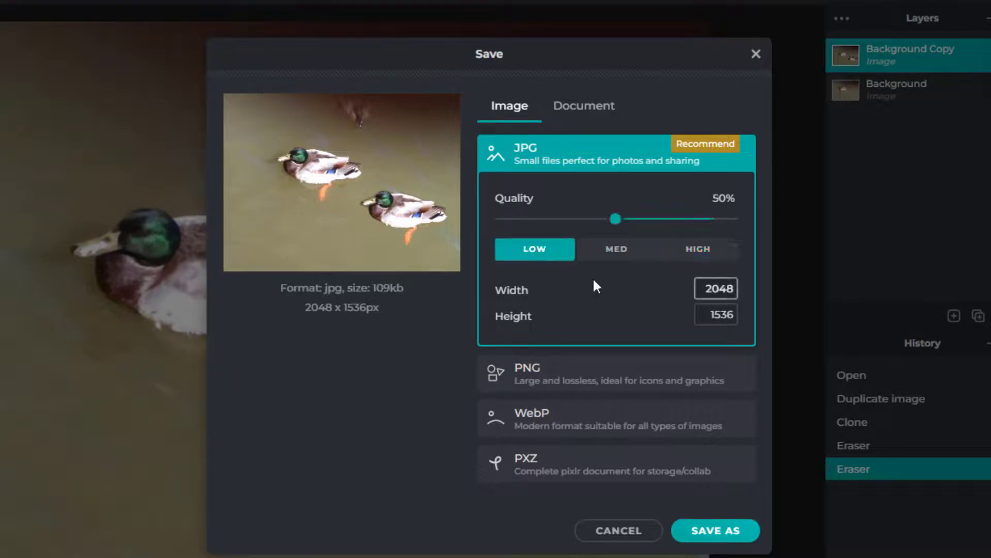
{"action": "left_click", "coordinate": [728, 535]}
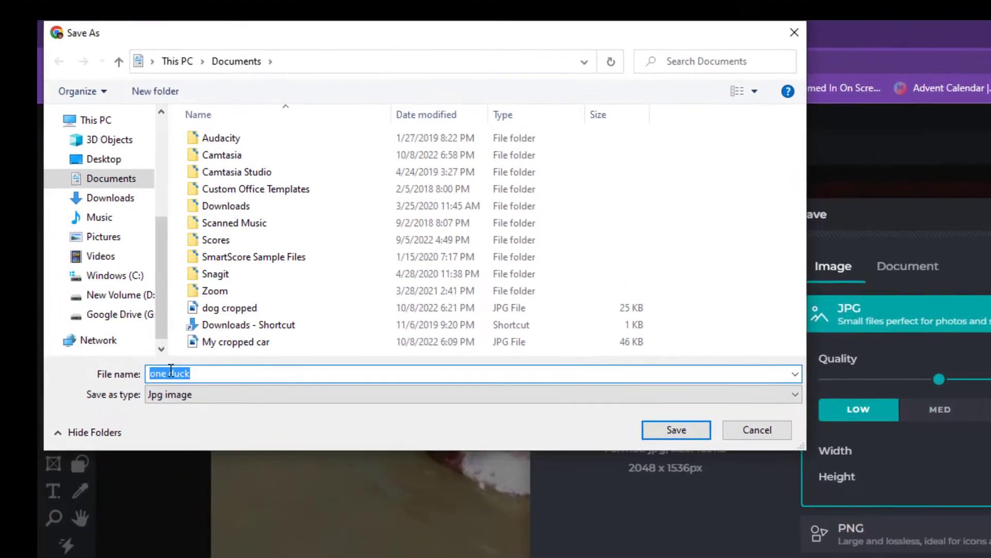
Save the file as "two ducks" in Documents, dismiss the save notice and return to the Classroom assignment
{"action": "left_click_drag", "start_coordinate": [171, 372], "coordinate": [152, 372]}
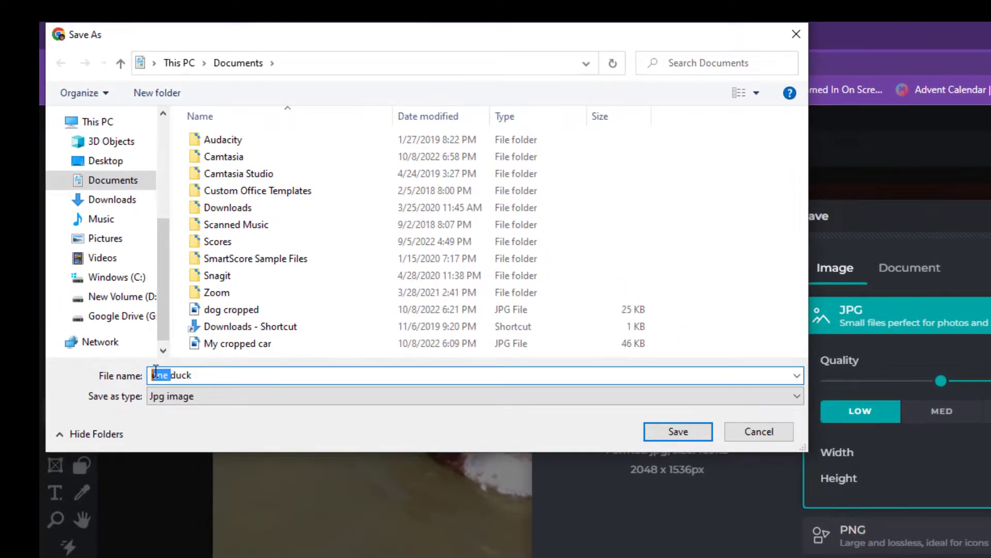
{"action": "type", "text": "two"}
{"action": "left_click", "coordinate": [200, 373]}
{"action": "type", "text": "s"}
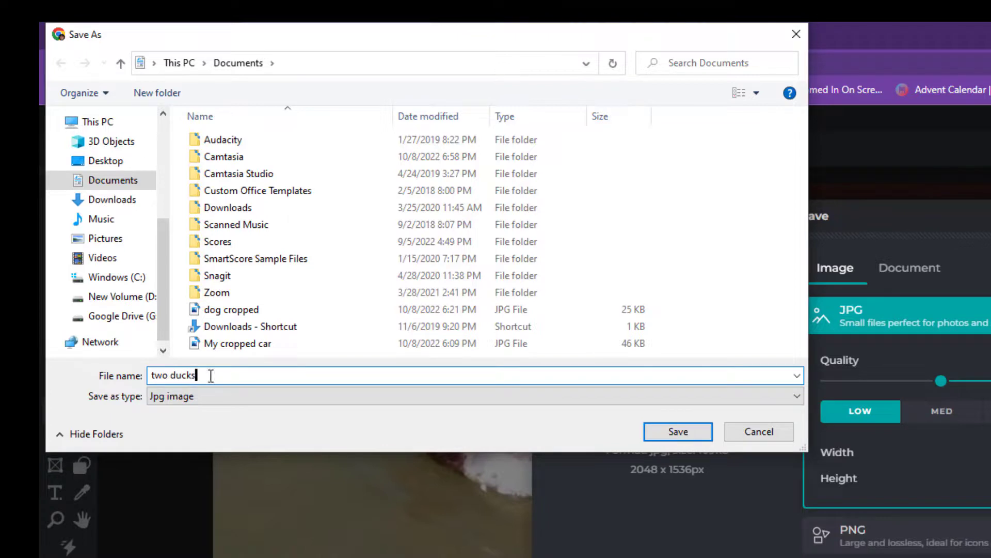
{"action": "left_click", "coordinate": [674, 437]}
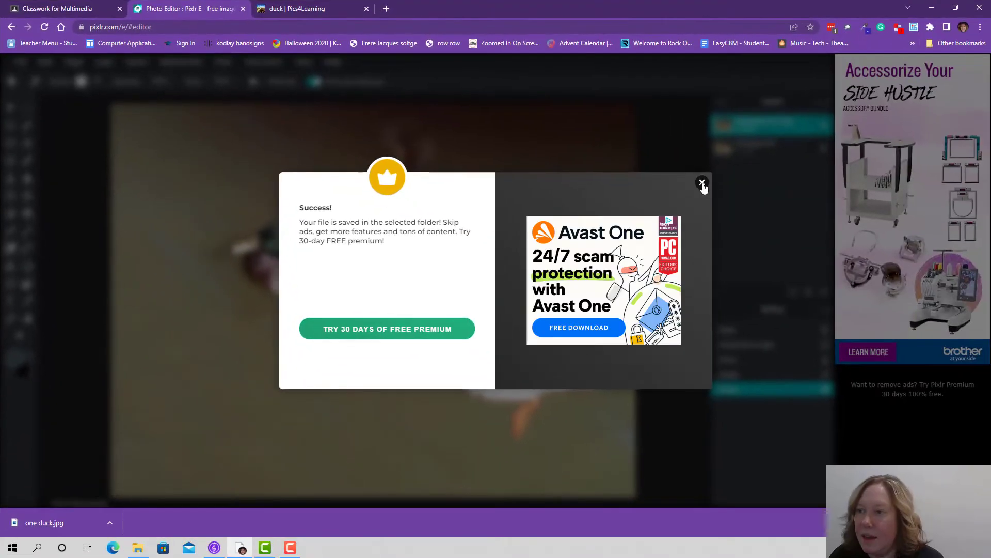
{"action": "left_click", "coordinate": [701, 184]}
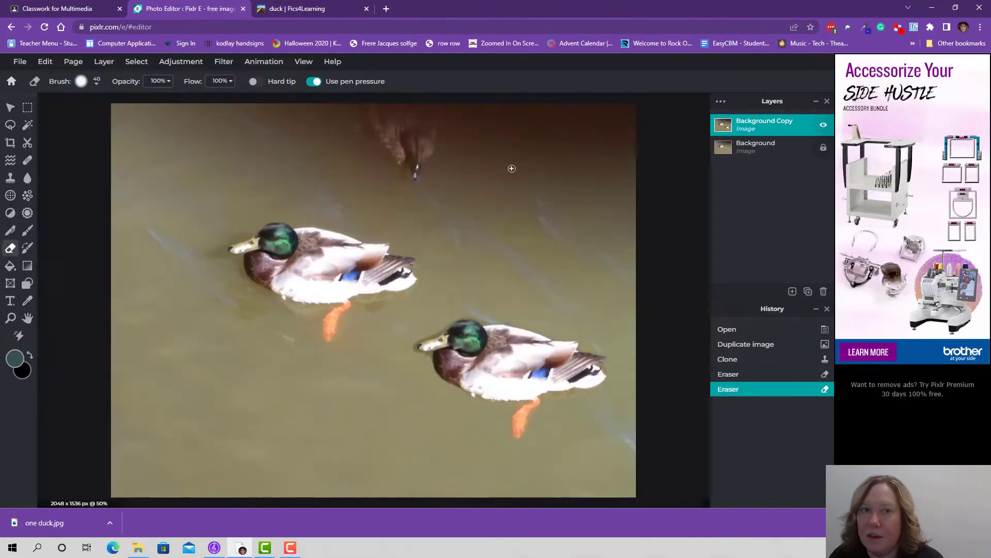
{"action": "left_click", "coordinate": [58, 8]}
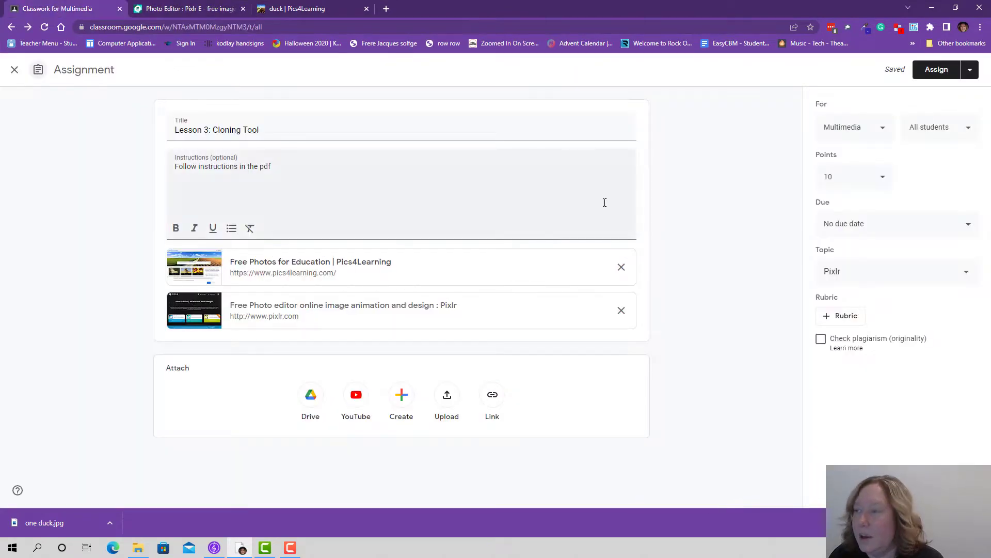